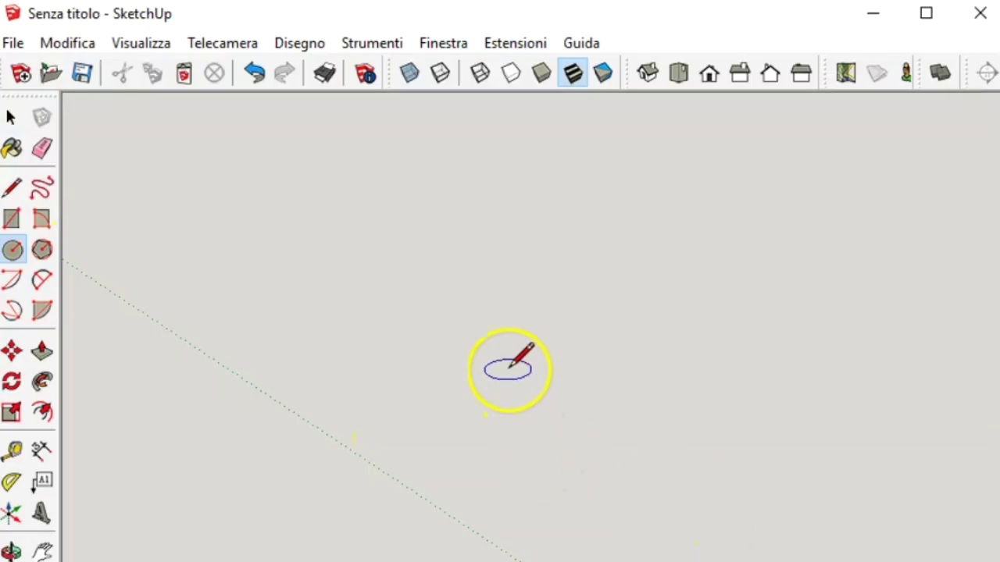
# Step: Draw a small circle in front and a larger circle farther back on the ground
pyautogui.click(508, 369)
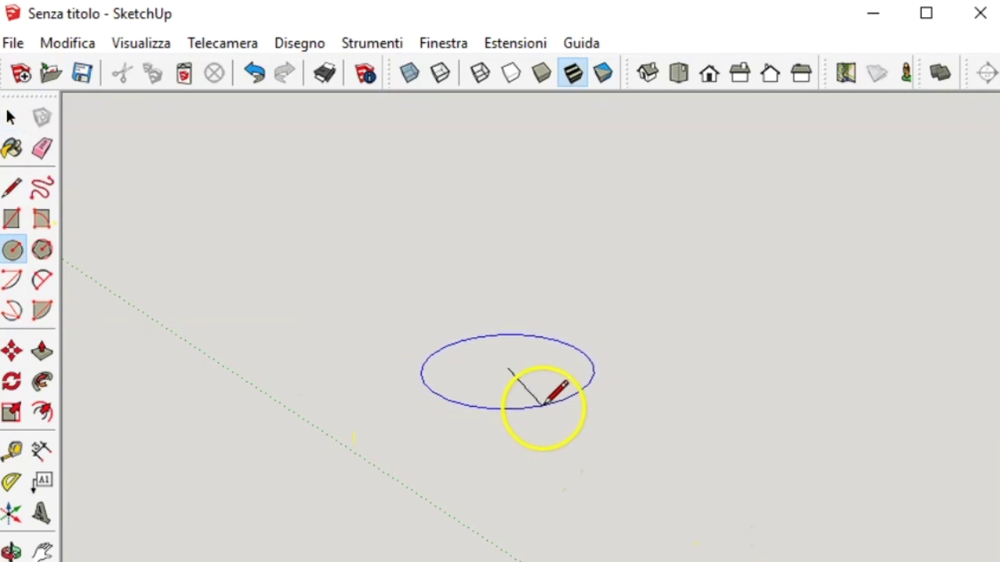
pyautogui.click(543, 406)
pyautogui.click(660, 164)
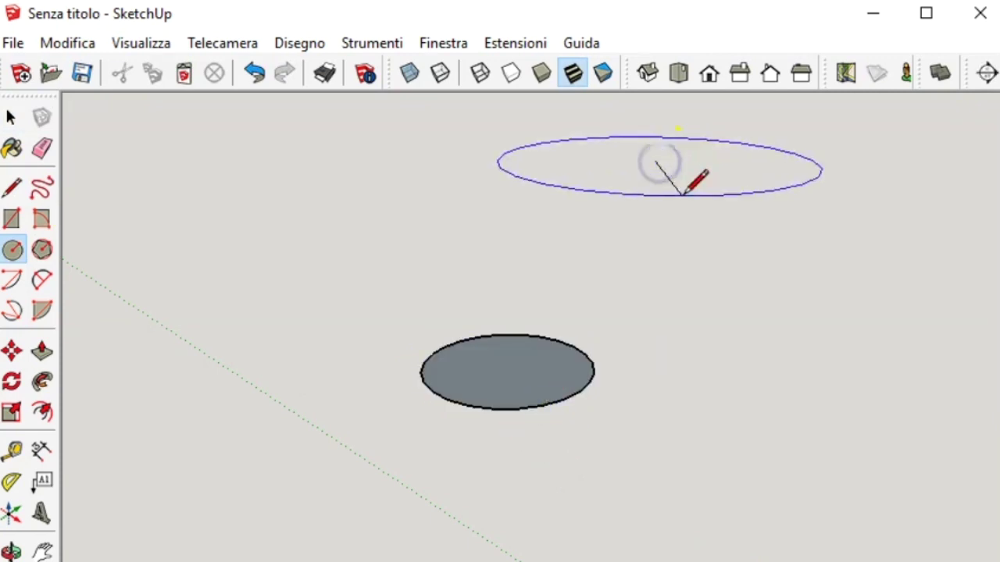
pyautogui.click(682, 193)
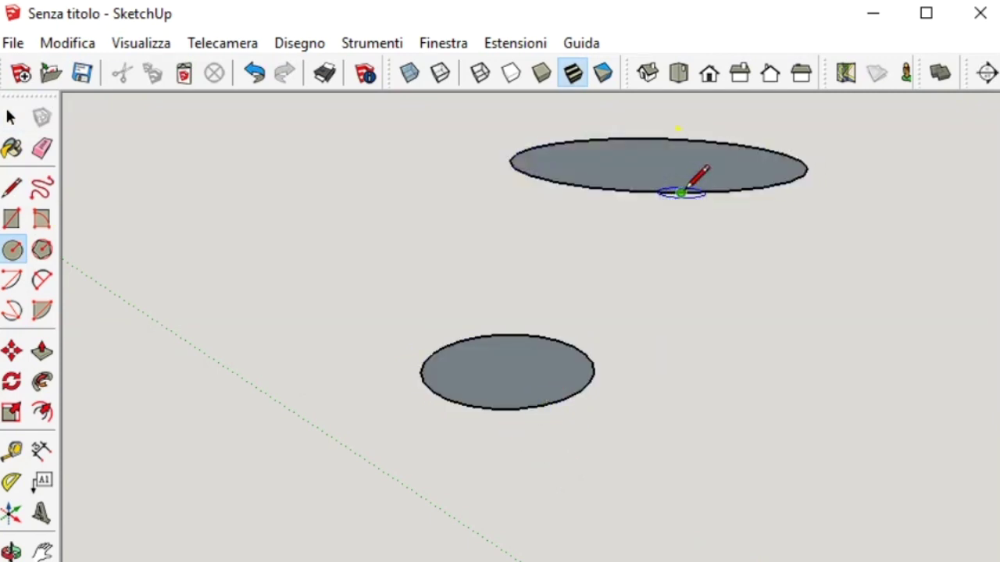
pyautogui.click(683, 162)
# Step: Switch to the Select tool, select the front circle, then clear the selection
pyautogui.click(9, 118)
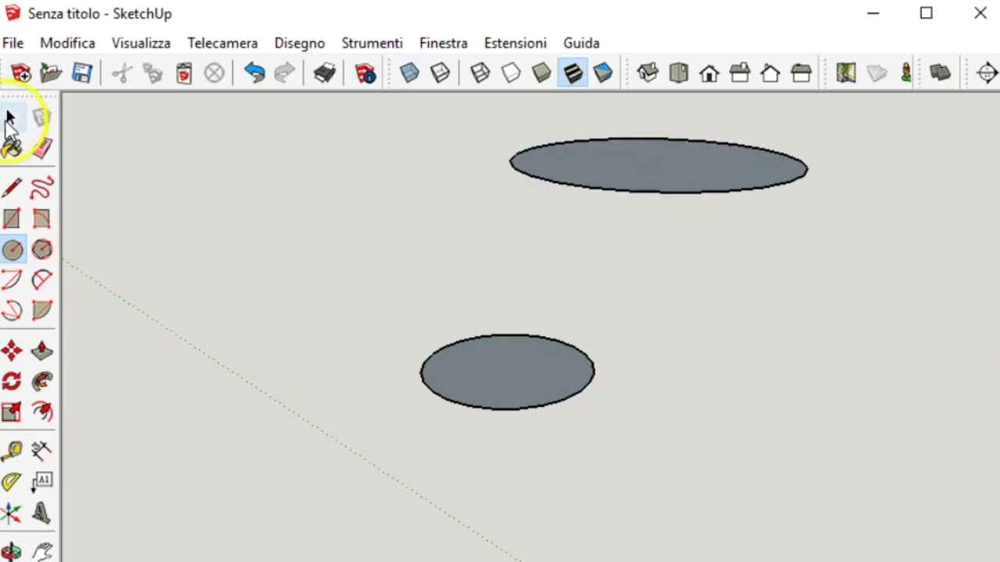
pyautogui.click(558, 390)
pyautogui.click(591, 296)
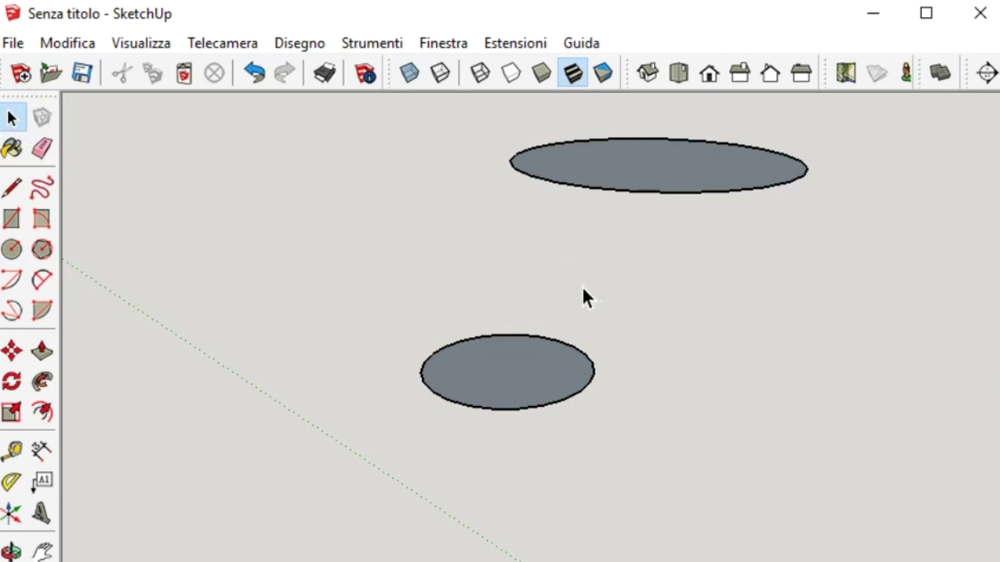
# Step: Orbit around the two circles to a new angle, then pan them left
pyautogui.moveTo(588, 297); pyautogui.dragTo(763, 279, button='middle')
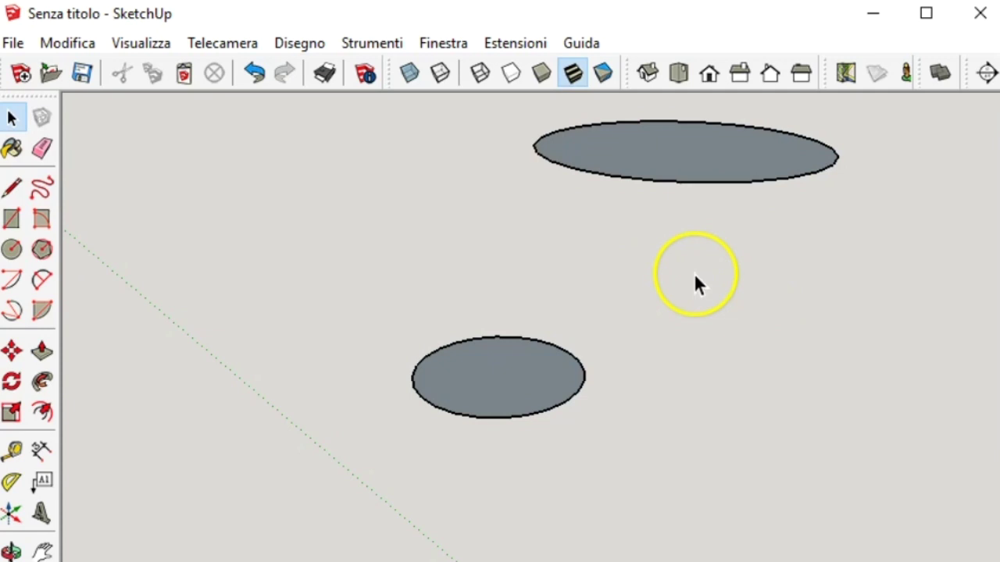
pyautogui.moveTo(777, 246)
pyautogui.mouseDown(button='middle')
pyautogui.moveTo(602, 292)
pyautogui.moveTo(331, 279)
pyautogui.moveTo(313, 288)
pyautogui.moveTo(485, 304)
pyautogui.moveTo(904, 236)
pyautogui.moveTo(668, 431)
pyautogui.moveTo(467, 484)
pyautogui.moveTo(336, 384)
pyautogui.moveTo(218, 190)
pyautogui.moveTo(314, 290)
pyautogui.moveTo(421, 234)
pyautogui.moveTo(631, 335)
pyautogui.mouseUp(button='middle')
pyautogui.moveTo(630, 335)
pyautogui.mouseDown()
pyautogui.moveTo(886, 294)
pyautogui.moveTo(745, 308)
pyautogui.moveTo(484, 308)
pyautogui.moveTo(458, 264)
pyautogui.moveTo(641, 310)
pyautogui.moveTo(672, 167)
pyautogui.moveTo(489, 307)
pyautogui.moveTo(835, 402)
pyautogui.moveTo(819, 223)
pyautogui.moveTo(536, 313)
pyautogui.moveTo(574, 381)
pyautogui.mouseUp()
pyautogui.press('space')
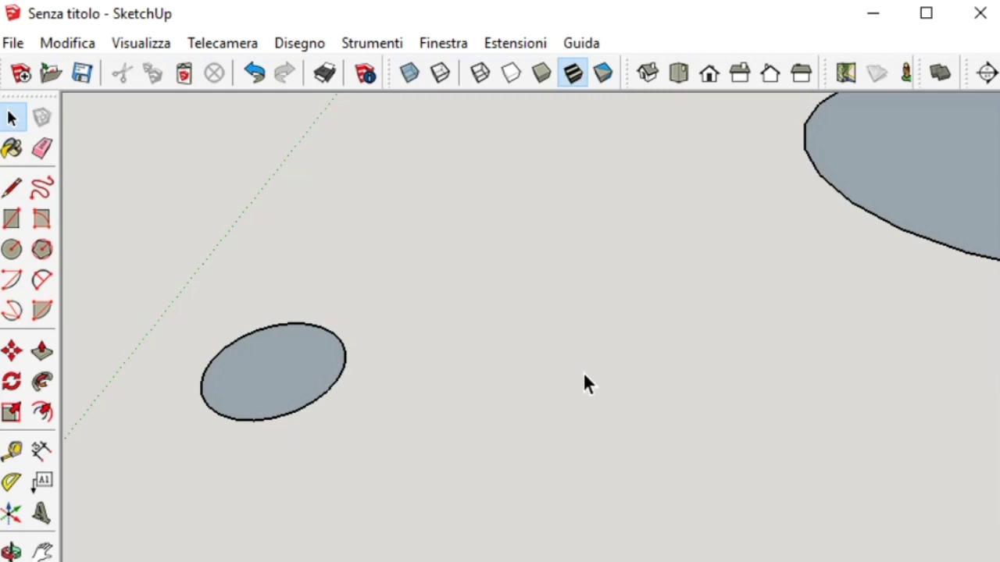
pyautogui.moveTo(661, 355)
pyautogui.mouseDown(button='middle')
pyautogui.moveTo(695, 339)
pyautogui.moveTo(290, 464)
pyautogui.moveTo(756, 423)
pyautogui.moveTo(728, 461)
pyautogui.moveTo(695, 552)
pyautogui.moveTo(671, 311)
pyautogui.mouseUp(button='middle')
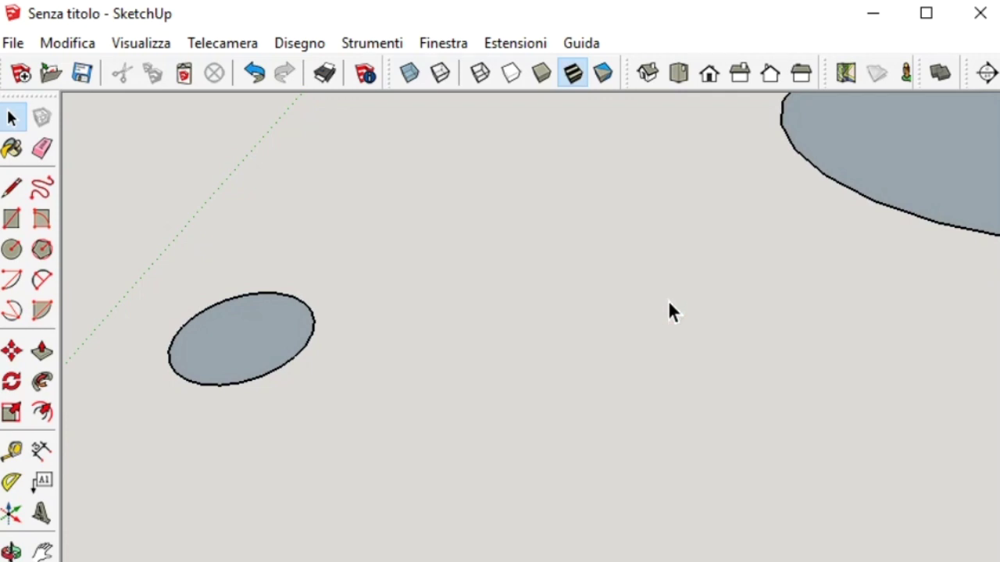
# Step: Orbit and zoom until the large circle sits centred and rounder in view
pyautogui.scroll(-2, 347, 334)
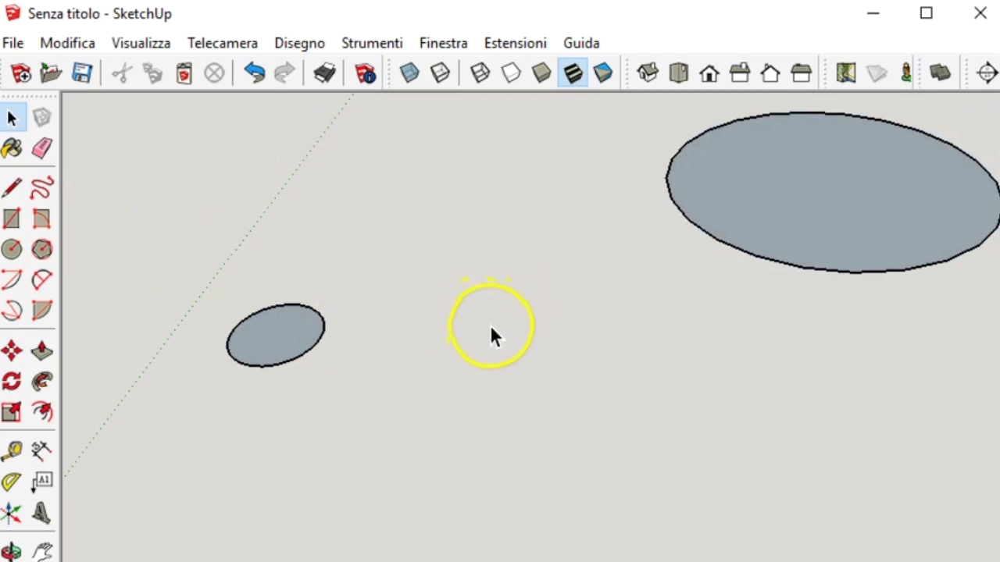
pyautogui.moveTo(491, 327); pyautogui.dragTo(547, 308, button='middle')
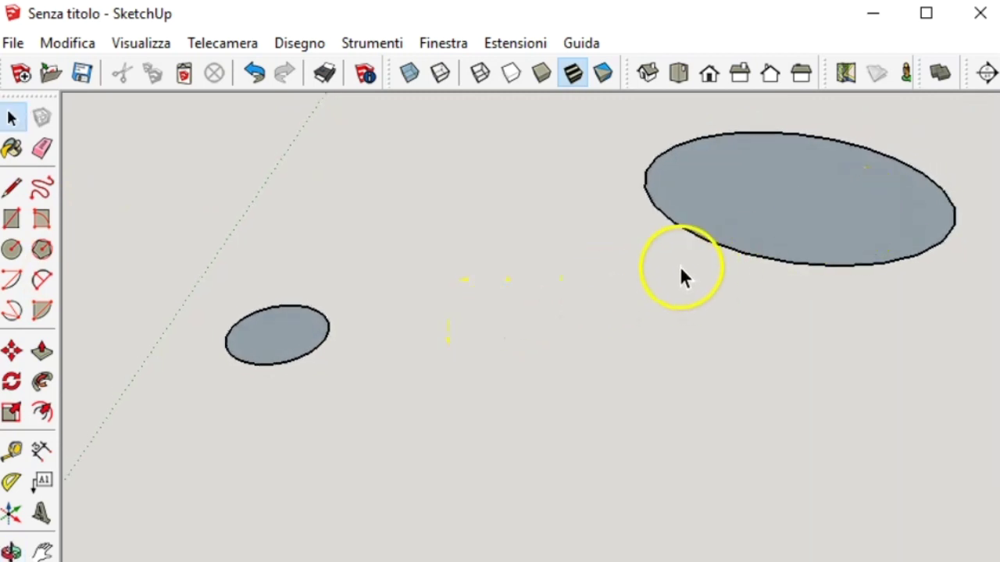
pyautogui.scroll(3, 527, 307)
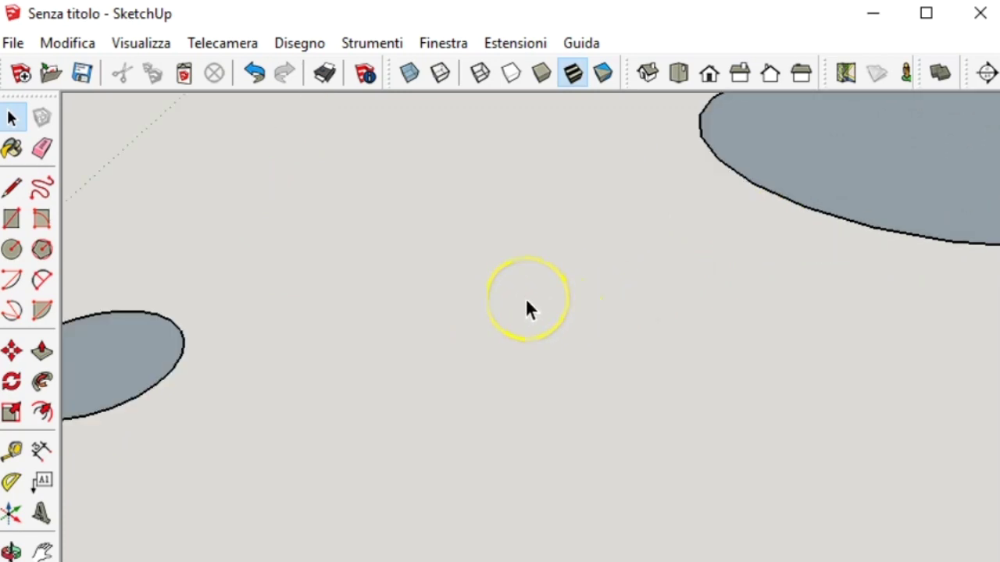
pyautogui.scroll(-3, 527, 307)
pyautogui.scroll(-2, 527, 307)
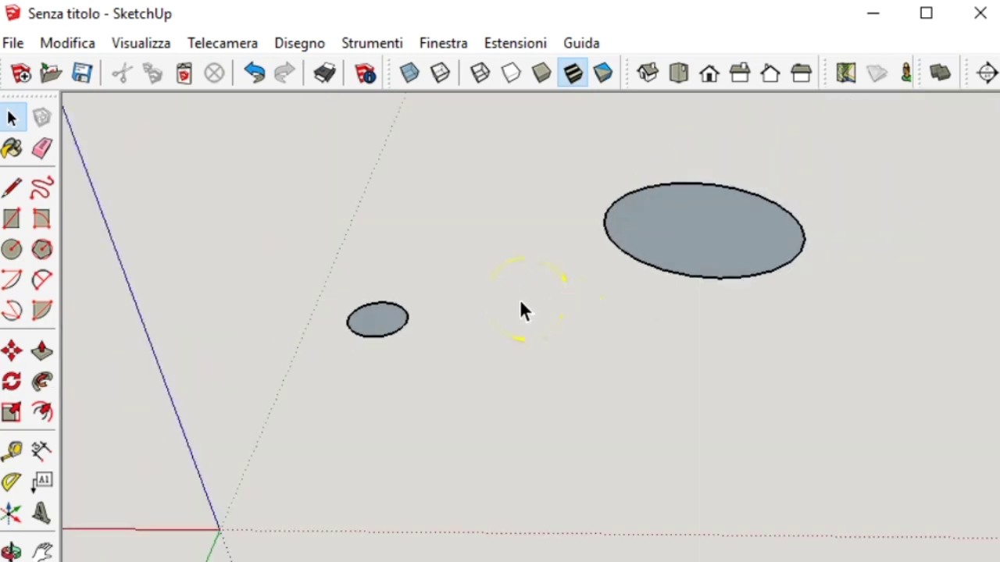
pyautogui.moveTo(444, 398)
pyautogui.mouseDown(button='middle')
pyautogui.moveTo(542, 324)
pyautogui.moveTo(567, 322)
pyautogui.mouseUp(button='middle')
pyautogui.moveTo(468, 378)
pyautogui.mouseDown(button='middle')
pyautogui.moveTo(599, 305)
pyautogui.moveTo(638, 304)
pyautogui.moveTo(612, 310)
pyautogui.mouseUp(button='middle')
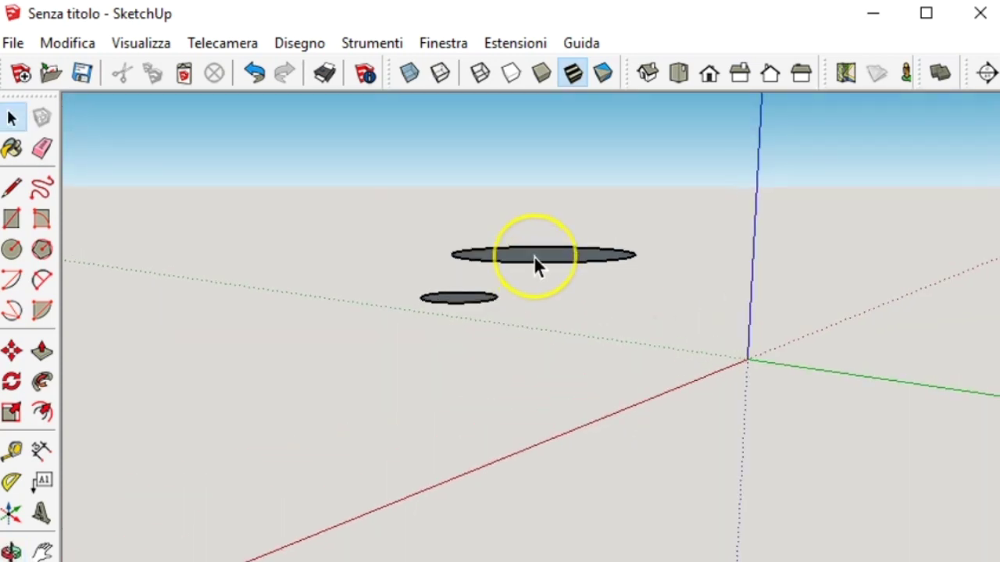
pyautogui.scroll(2, 535, 266)
pyautogui.scroll(2, 537, 266)
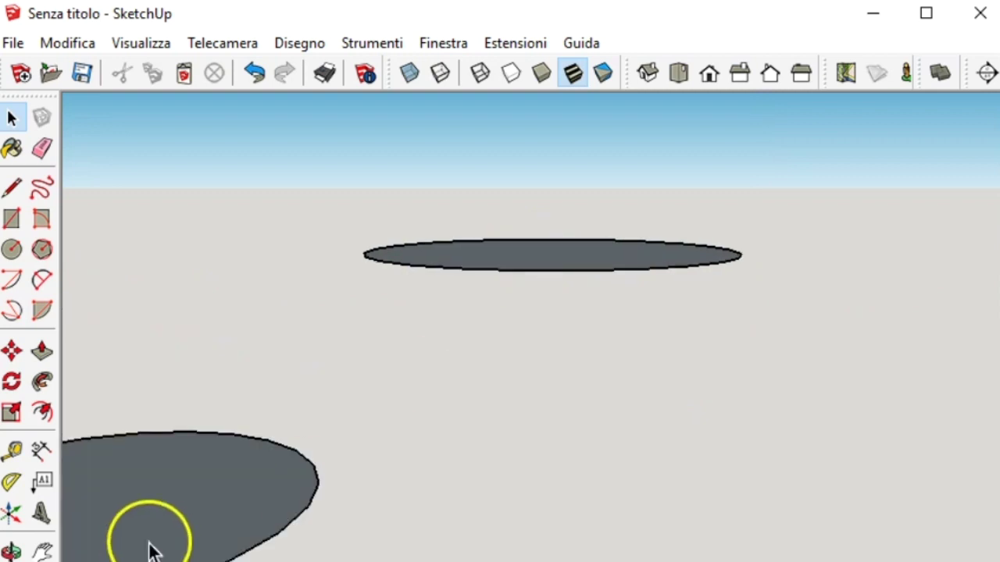
pyautogui.scroll(-2, 188, 508)
pyautogui.scroll(-2, 187, 506)
pyautogui.scroll(-2, 185, 504)
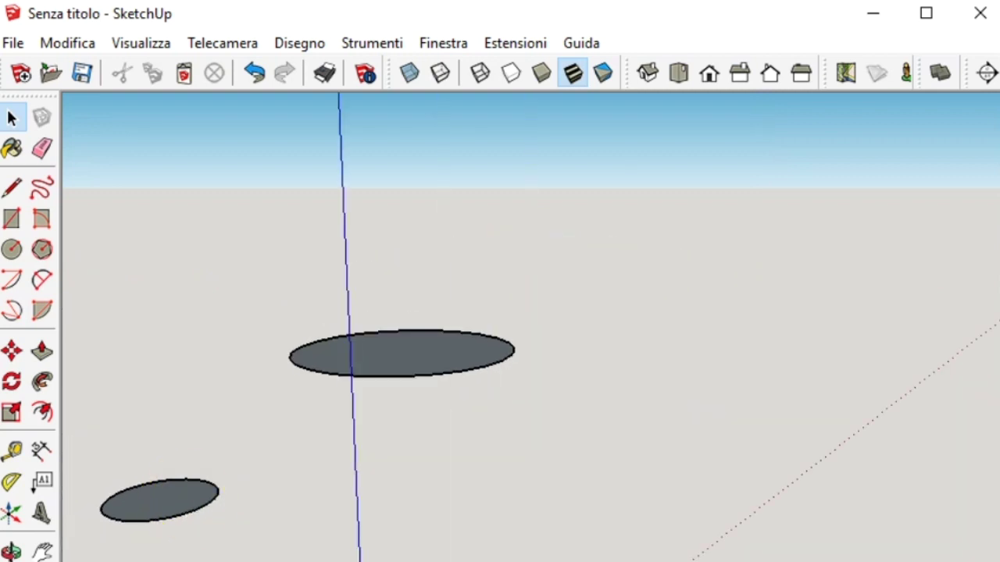
pyautogui.scroll(3, 391, 352)
pyautogui.scroll(-2, 388, 355)
pyautogui.scroll(-3, 388, 361)
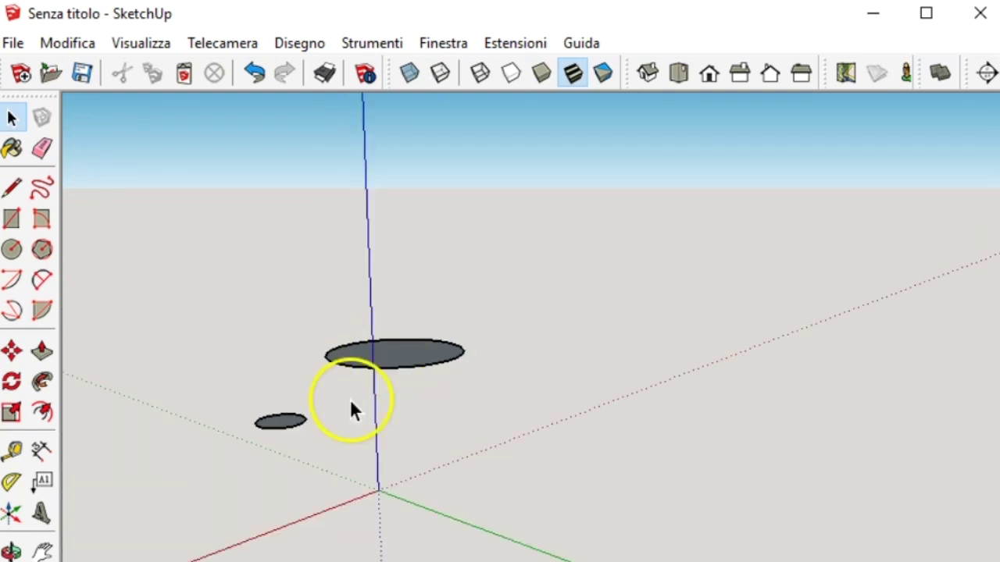
pyautogui.scroll(2, 287, 429)
pyautogui.moveTo(290, 429)
pyautogui.mouseDown(button='middle')
pyautogui.moveTo(602, 367)
pyautogui.moveTo(544, 370)
pyautogui.mouseUp(button='middle')
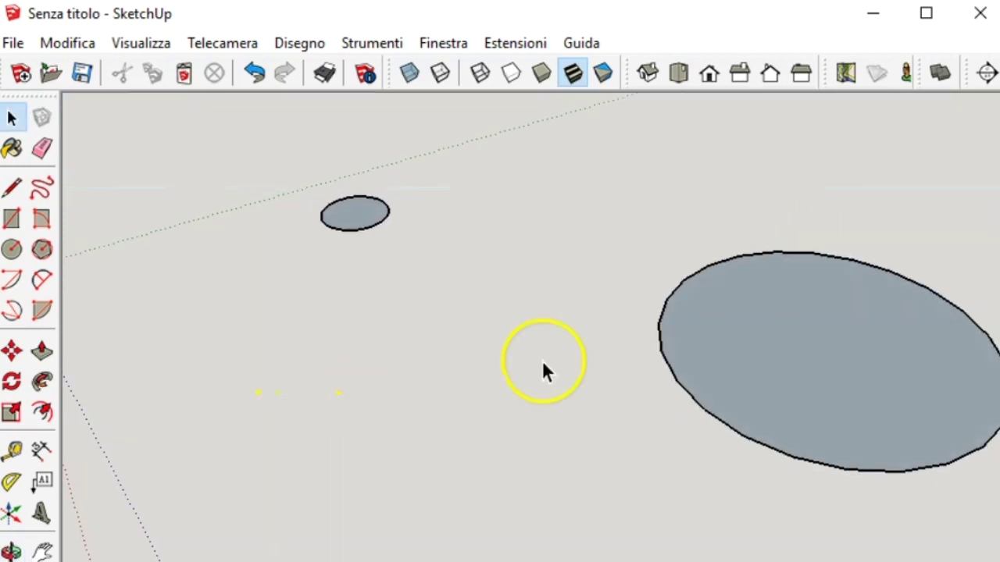
pyautogui.moveTo(988, 225)
pyautogui.mouseDown(button='middle')
pyautogui.moveTo(661, 314)
pyautogui.moveTo(461, 316)
pyautogui.mouseUp(button='middle')
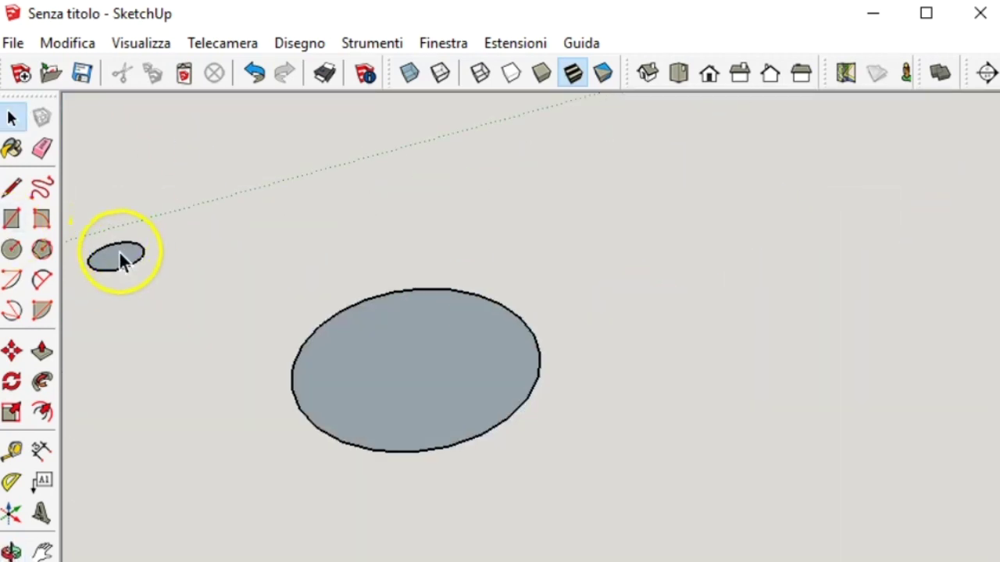
pyautogui.scroll(3, 122, 255)
pyautogui.scroll(2, 126, 254)
pyautogui.scroll(1, 125, 255)
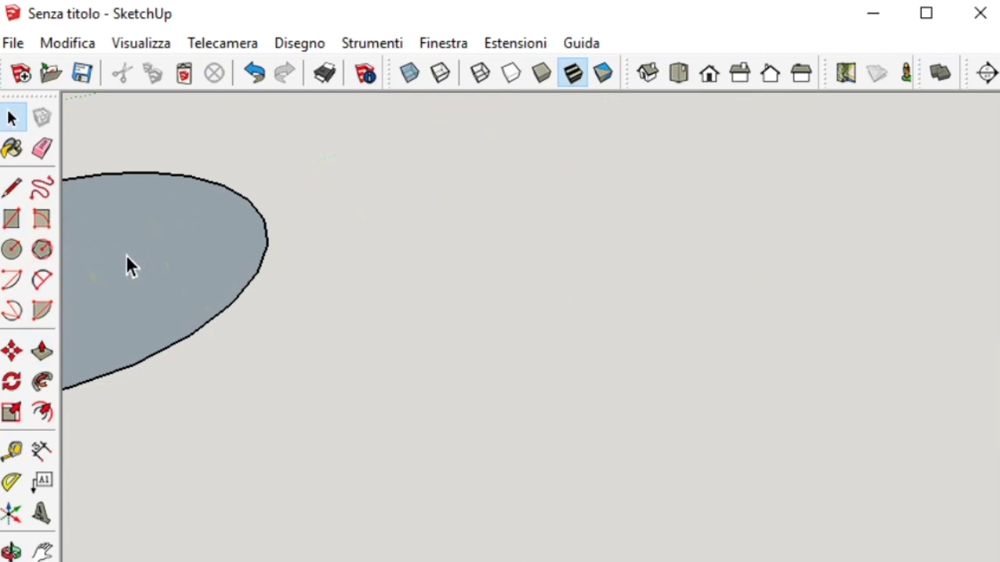
pyautogui.scroll(1, 125, 254)
pyautogui.scroll(-1, 125, 256)
pyautogui.scroll(-1, 124, 257)
pyautogui.scroll(-1, 123, 263)
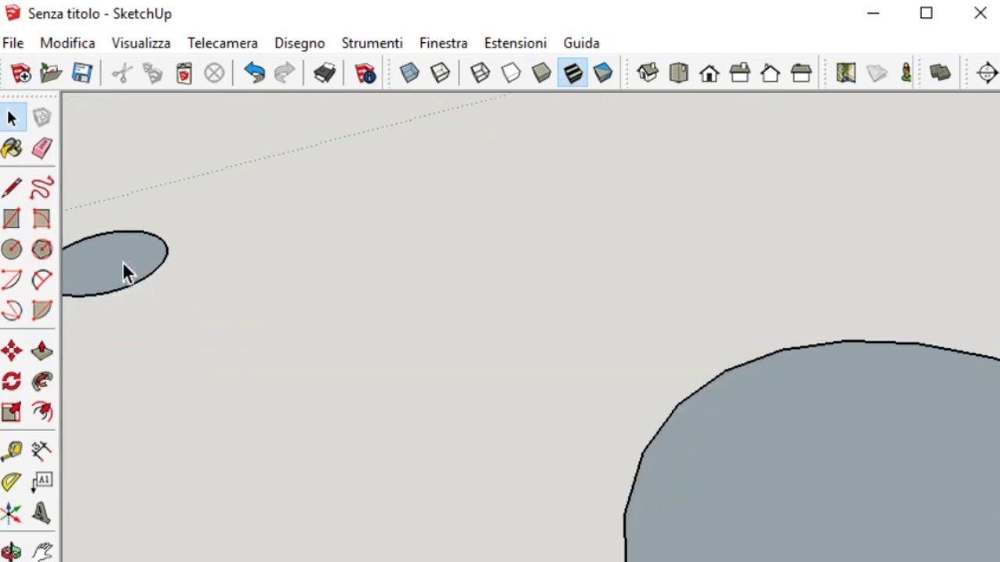
pyautogui.scroll(-1, 122, 261)
pyautogui.scroll(-2, 121, 257)
pyautogui.scroll(3, 298, 340)
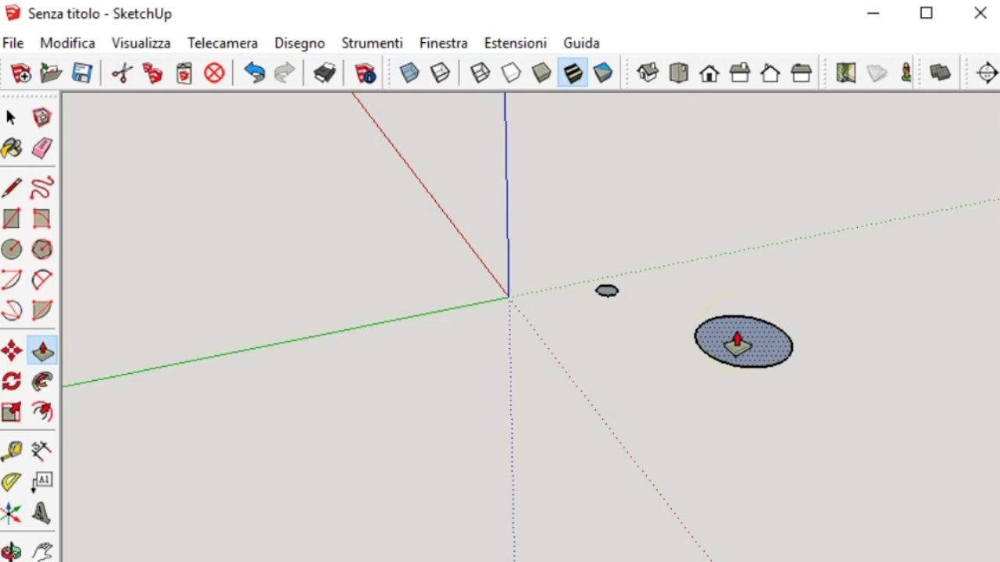
# Step: Push/Pull the larger circle up into a cylinder and orbit it toward the centre
pyautogui.click(738, 346)
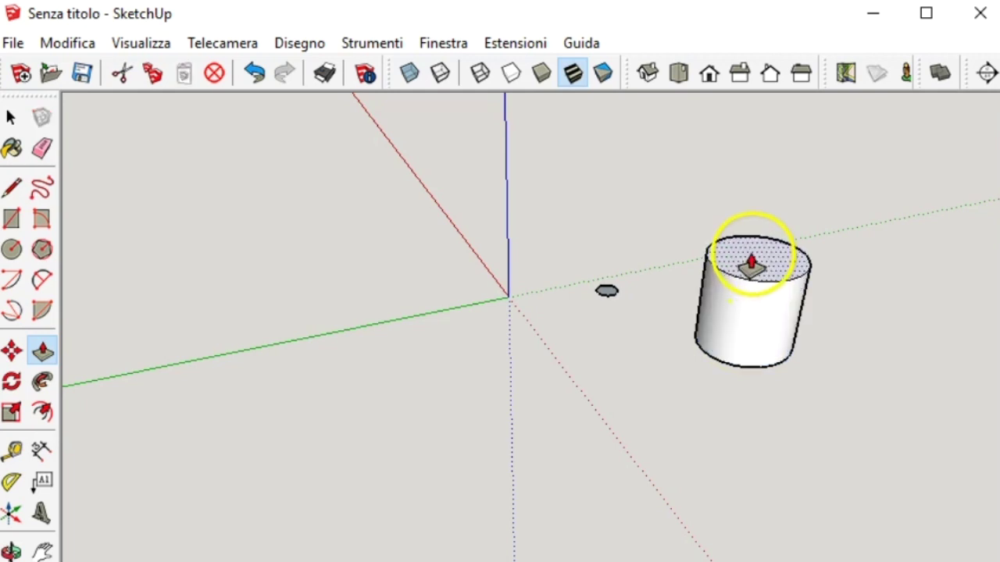
pyautogui.click(754, 263)
pyautogui.click(11, 117)
pyautogui.moveTo(719, 335)
pyautogui.mouseDown(button='middle')
pyautogui.moveTo(607, 297)
pyautogui.moveTo(545, 305)
pyautogui.mouseUp(button='middle')
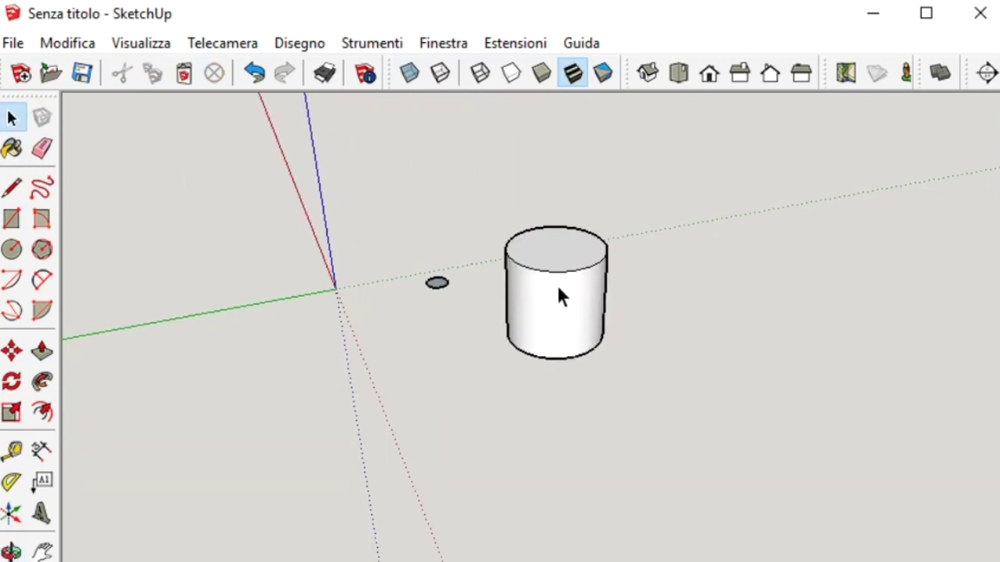
pyautogui.scroll(3, 557, 287)
pyautogui.scroll(3, 565, 291)
pyautogui.scroll(3, 573, 309)
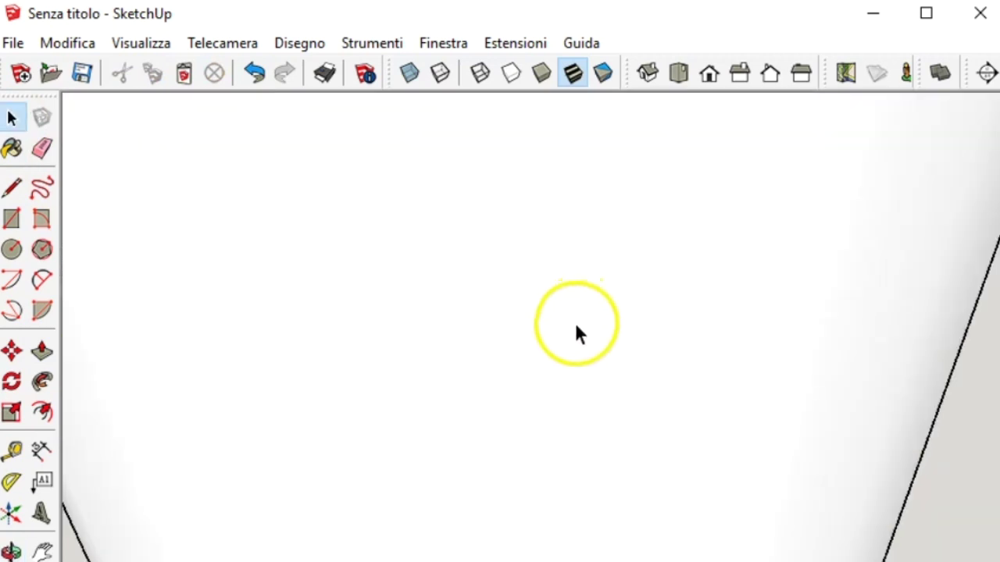
pyautogui.scroll(2, 576, 328)
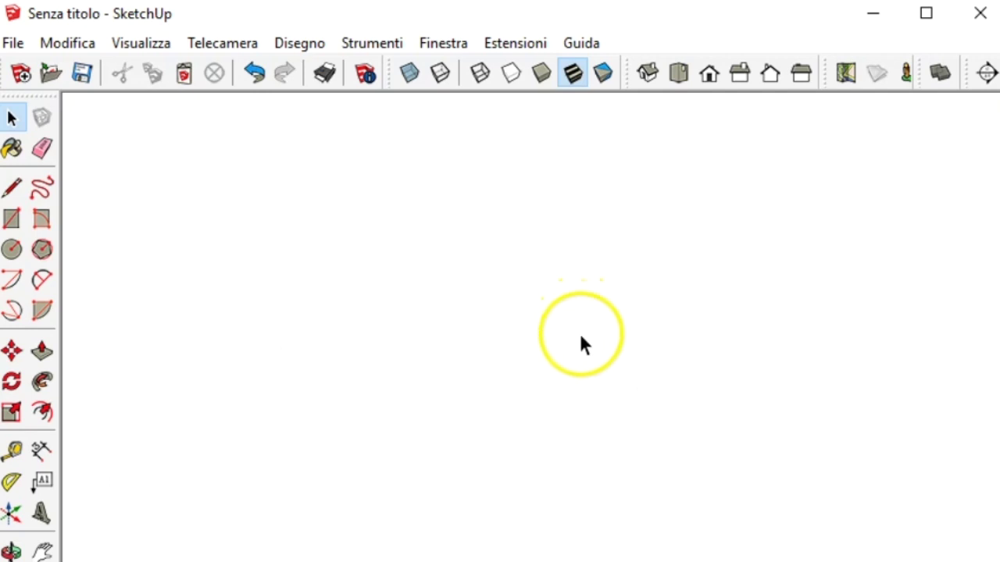
pyautogui.scroll(2, 580, 333)
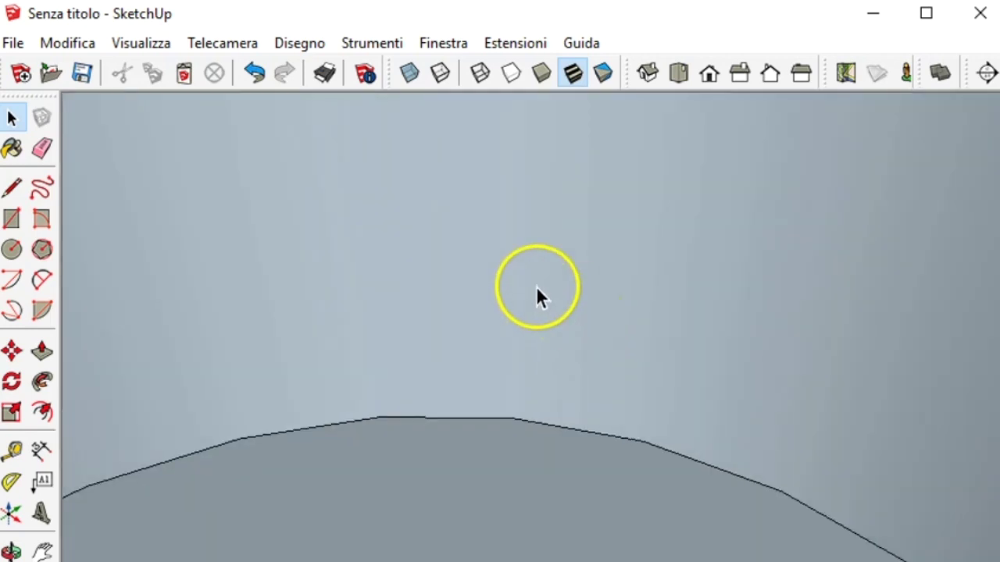
pyautogui.moveTo(537, 294)
pyautogui.mouseDown(button='middle')
pyautogui.moveTo(552, 346)
pyautogui.moveTo(763, 273)
pyautogui.moveTo(460, 150)
pyautogui.mouseUp(button='middle')
pyautogui.press('space')
pyautogui.moveTo(587, 327); pyautogui.dragTo(607, 336, button='middle')
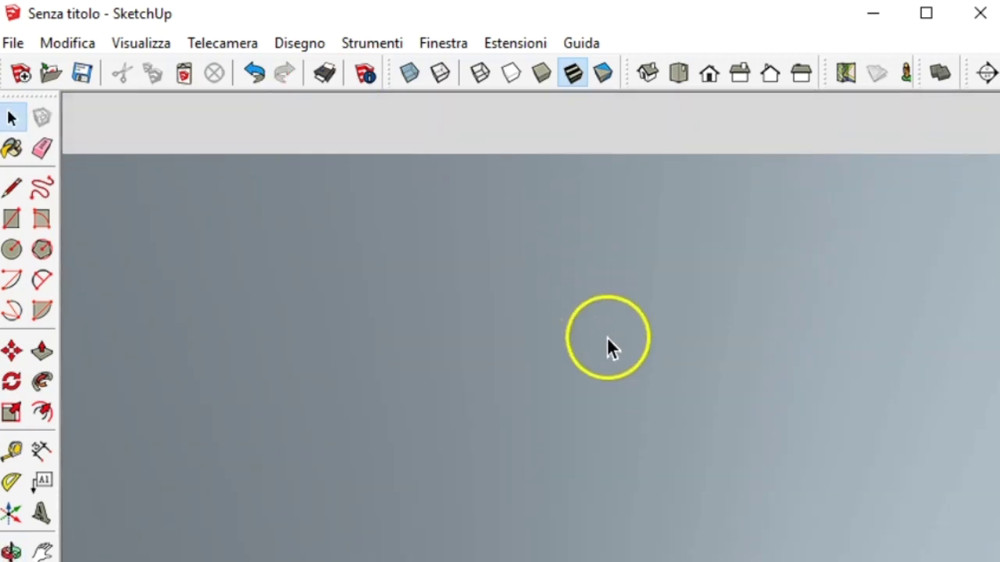
pyautogui.moveTo(505, 341); pyautogui.dragTo(547, 362, button='middle')
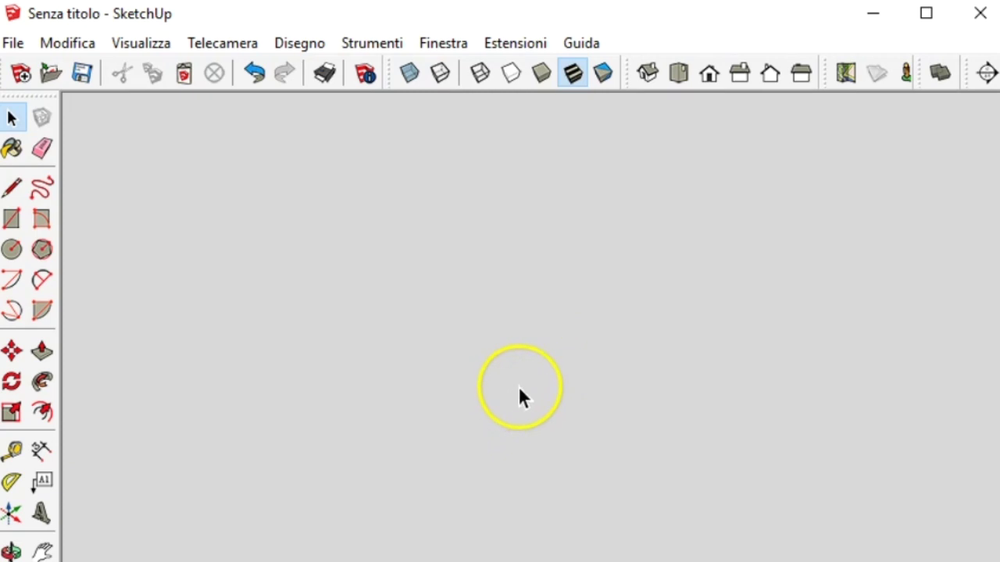
pyautogui.moveTo(249, 361)
pyautogui.mouseDown(button='middle')
pyautogui.moveTo(209, 295)
pyautogui.moveTo(902, 122)
pyautogui.mouseUp(button='middle')
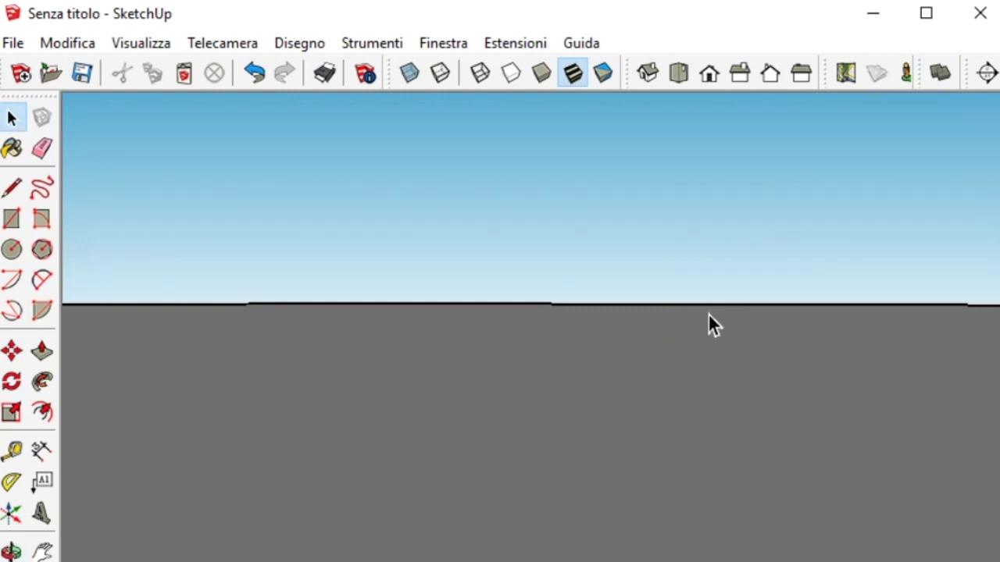
pyautogui.moveTo(707, 316)
pyautogui.keyDown('shift'); pyautogui.mouseDown(button='middle')
pyautogui.moveTo(643, 234)
pyautogui.moveTo(639, 244)
pyautogui.mouseUp(button='middle'); pyautogui.keyUp('shift')
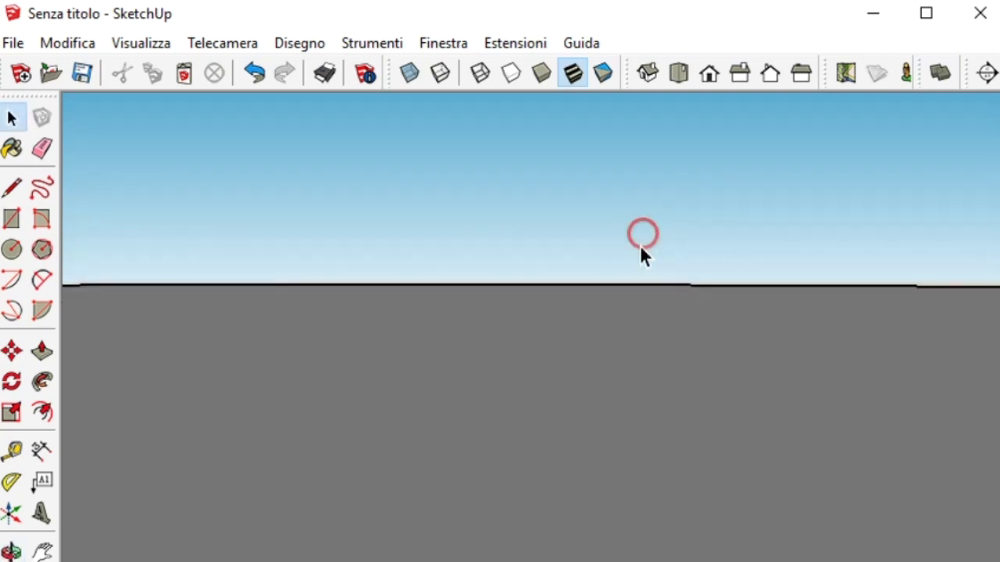
pyautogui.moveTo(622, 350)
pyautogui.mouseDown(button='middle')
pyautogui.moveTo(548, 397)
pyautogui.moveTo(528, 334)
pyautogui.mouseUp(button='middle')
pyautogui.scroll(5, 509, 429)
pyautogui.scroll(-2, 508, 432)
pyautogui.scroll(-2, 511, 435)
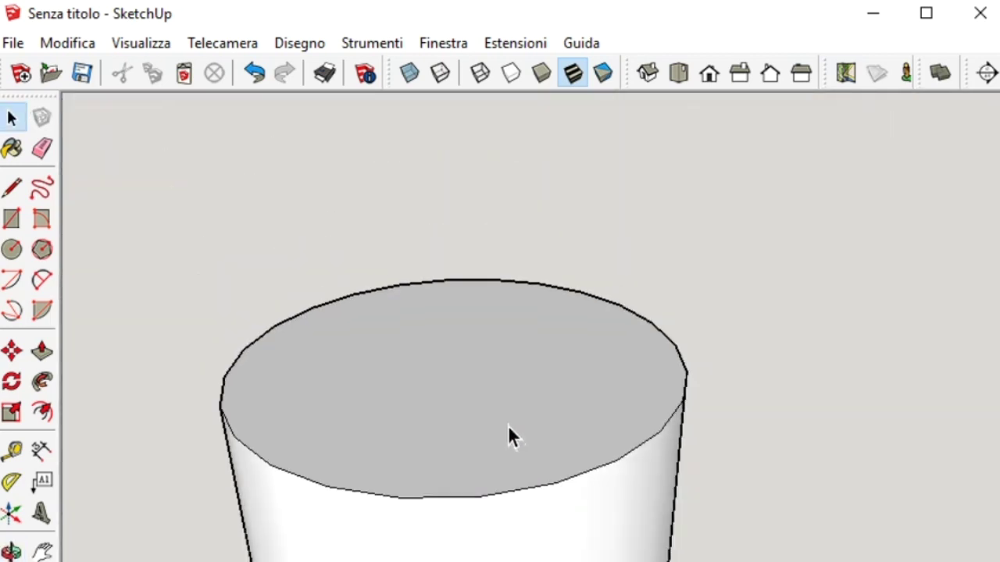
pyautogui.scroll(-2, 509, 430)
pyautogui.scroll(-1, 506, 424)
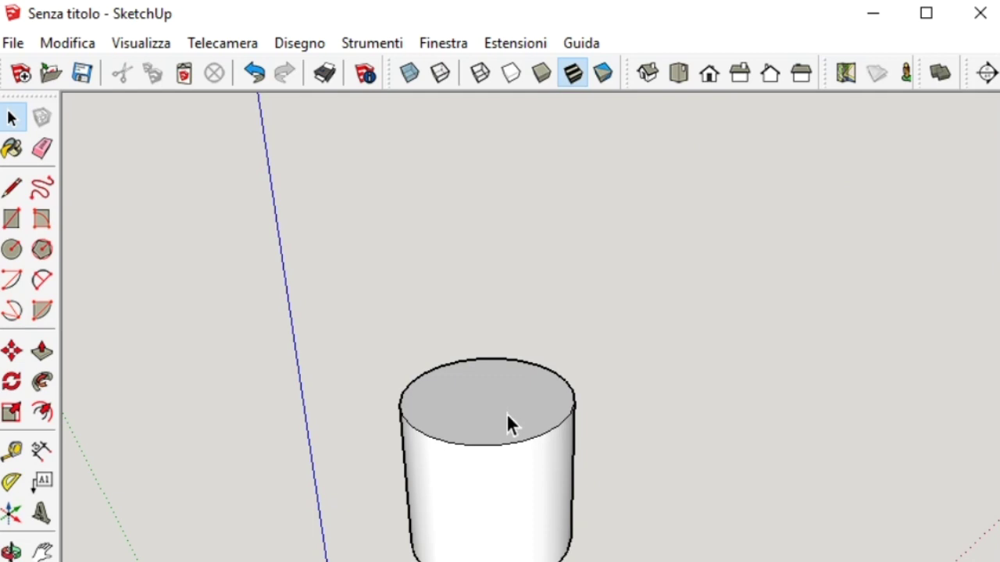
pyautogui.scroll(1, 506, 413)
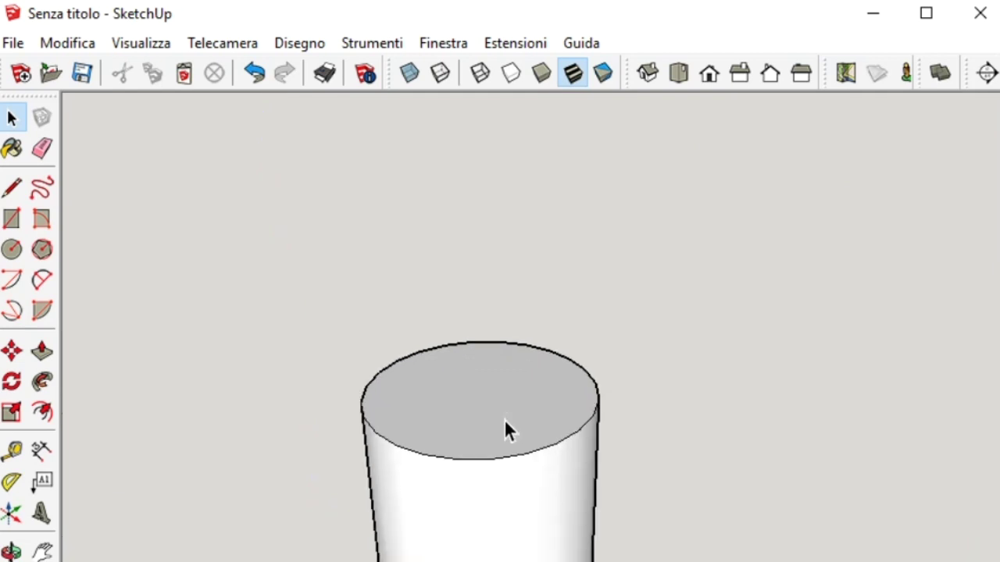
pyautogui.scroll(-1, 504, 419)
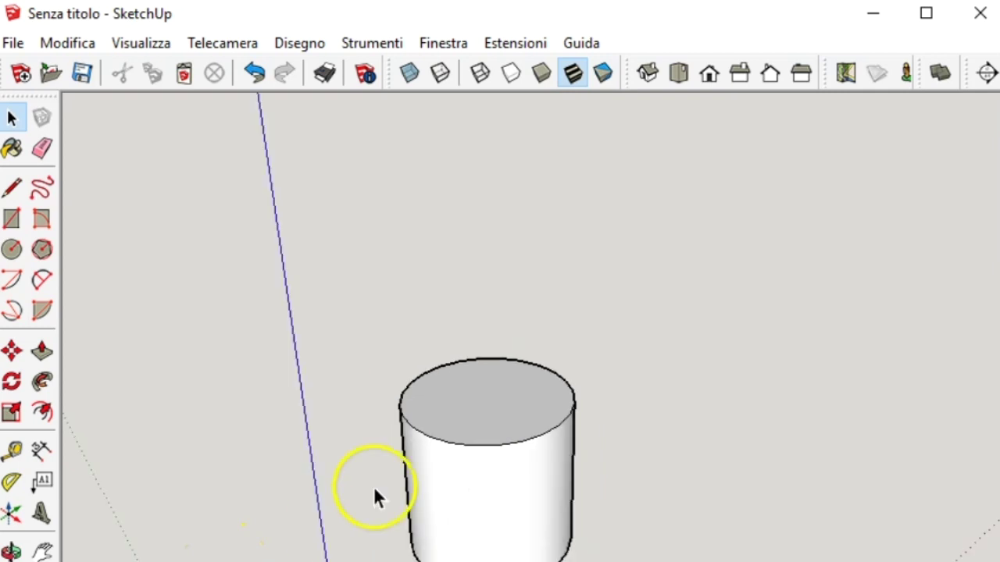
# Step: Step through the Iso, Top, Front, Right, Back and Left standard views
pyautogui.click(647, 74)
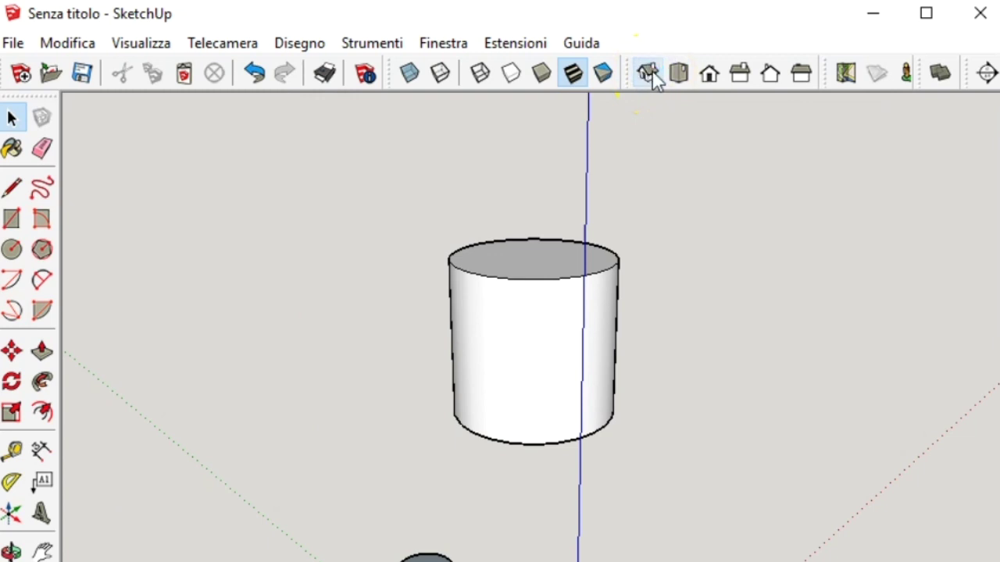
pyautogui.click(676, 74)
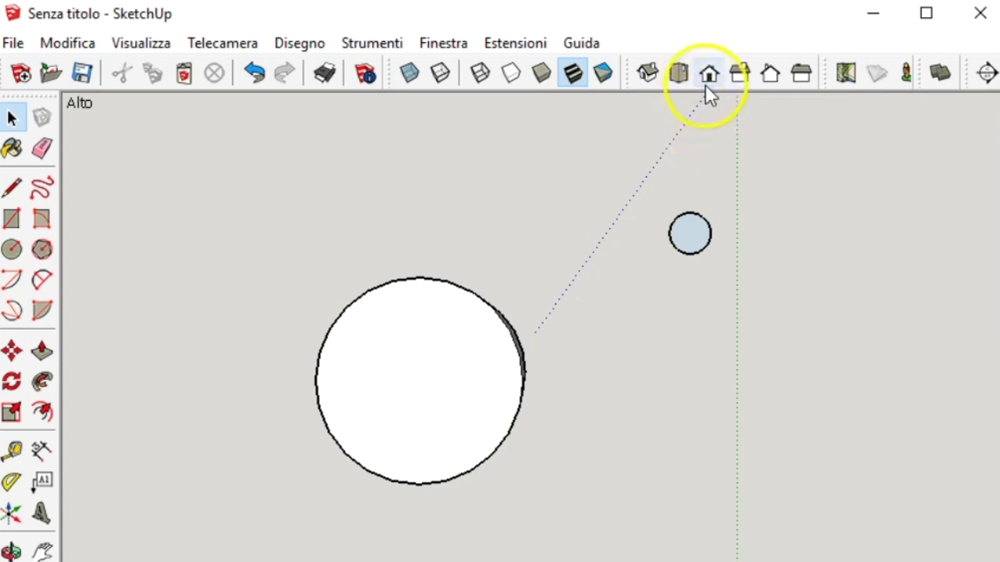
pyautogui.click(707, 75)
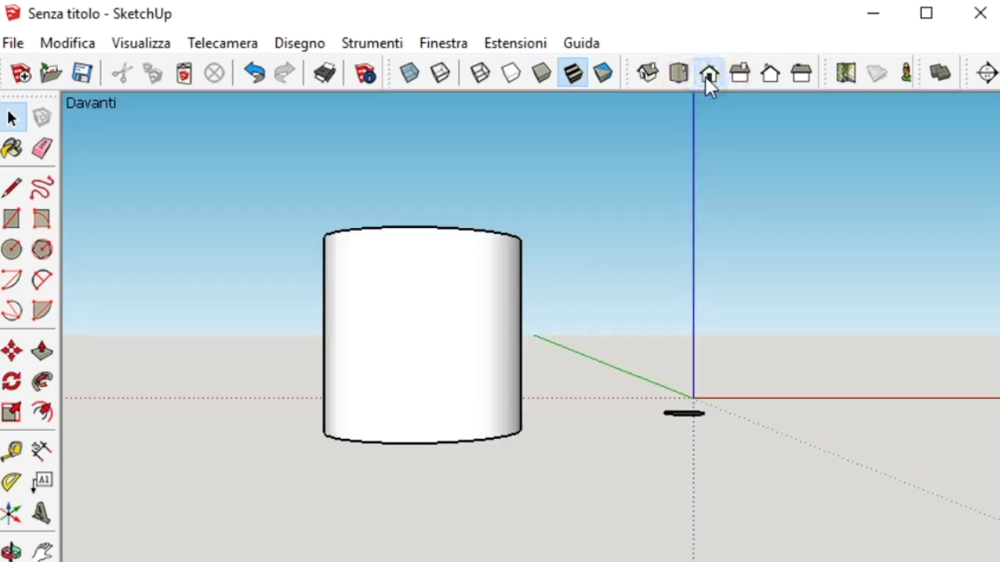
pyautogui.click(732, 78)
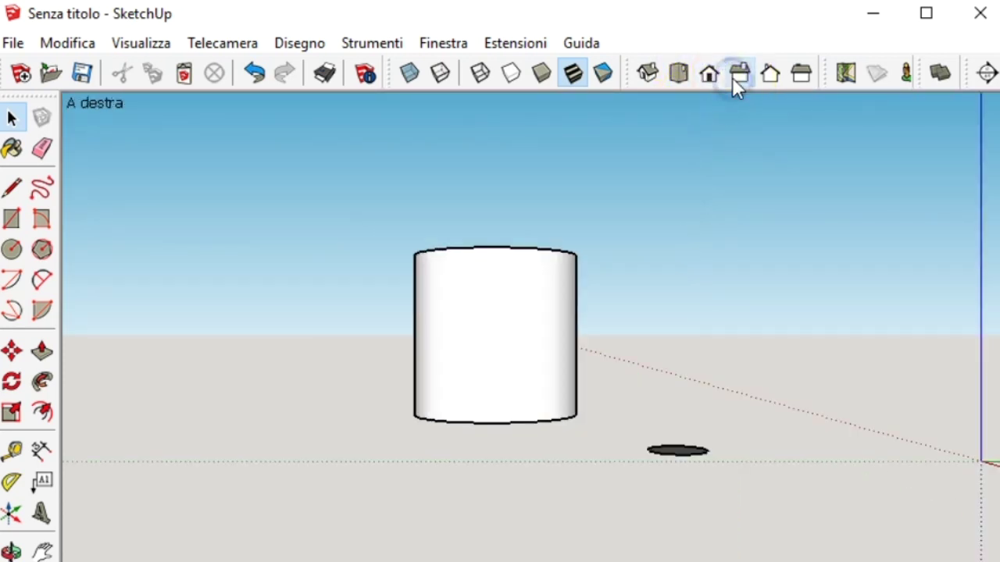
pyautogui.click(770, 75)
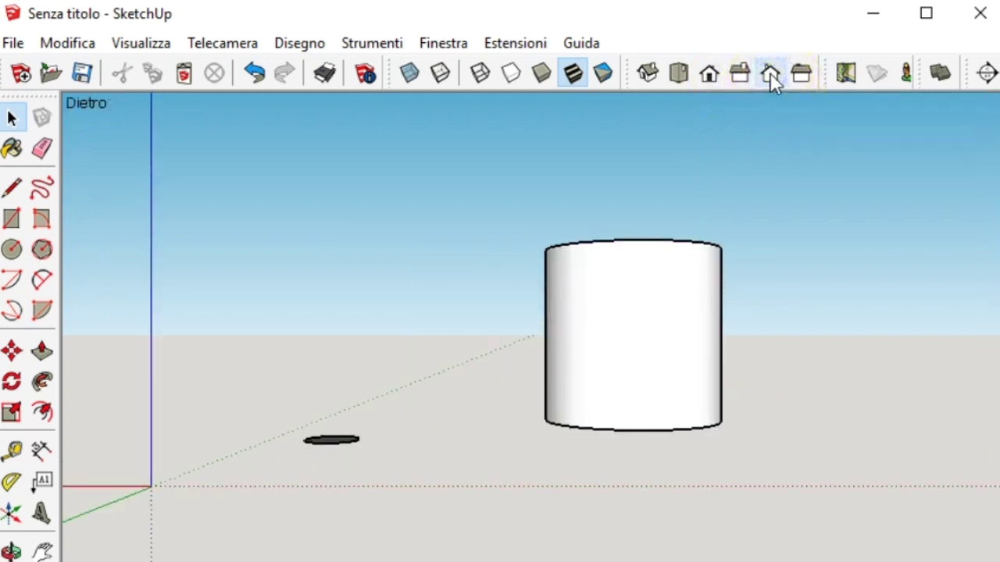
pyautogui.click(800, 75)
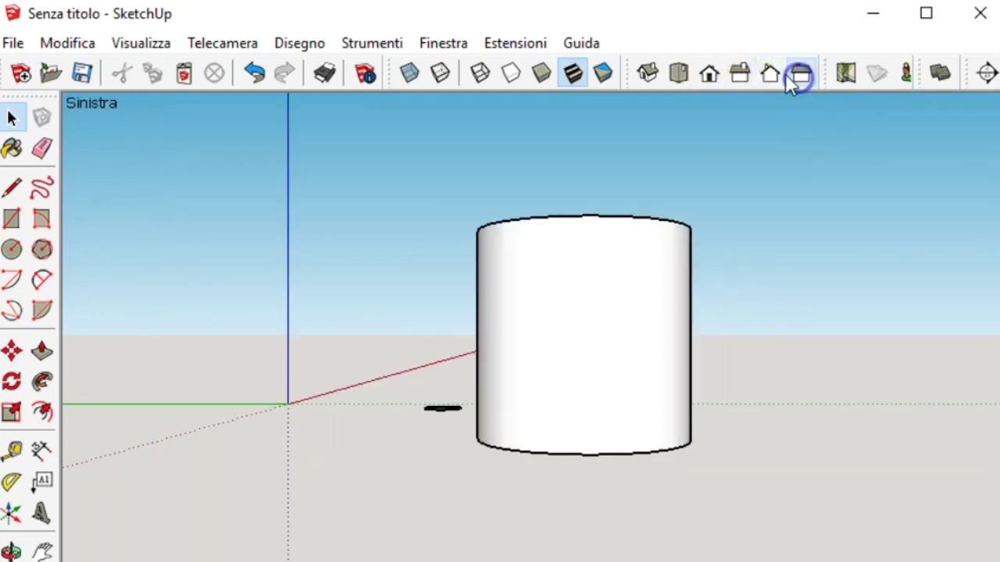